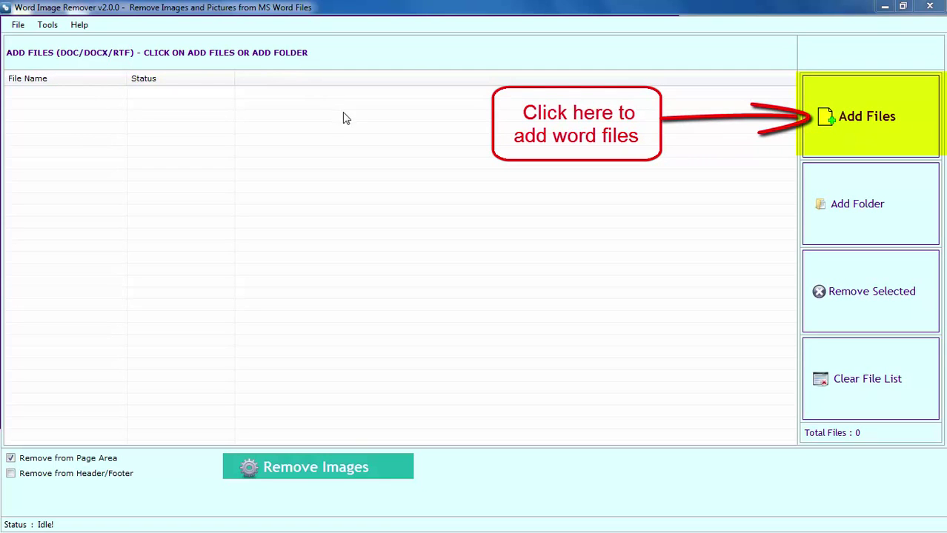
- Add all Word and RTF files directly inside the TEST ME folder to the file list
left_click(875, 134)
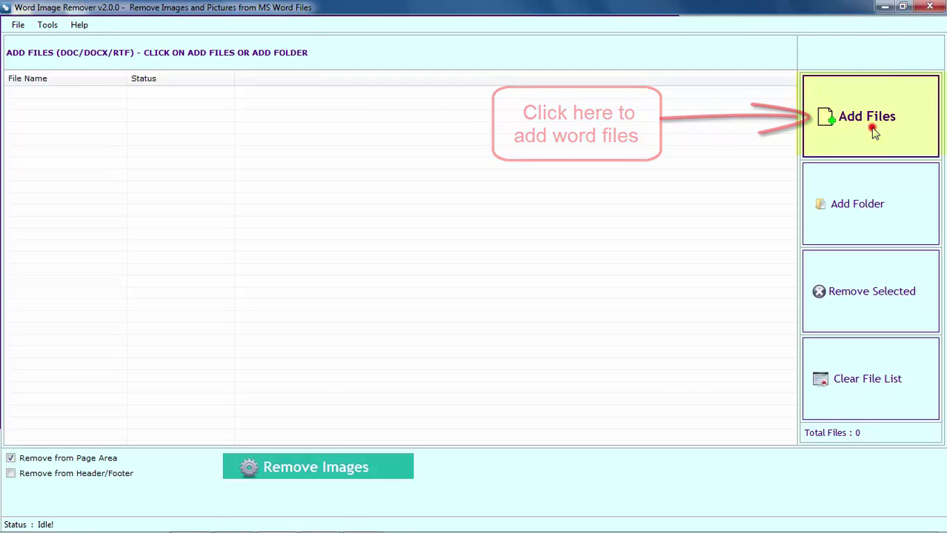
left_click(222, 184)
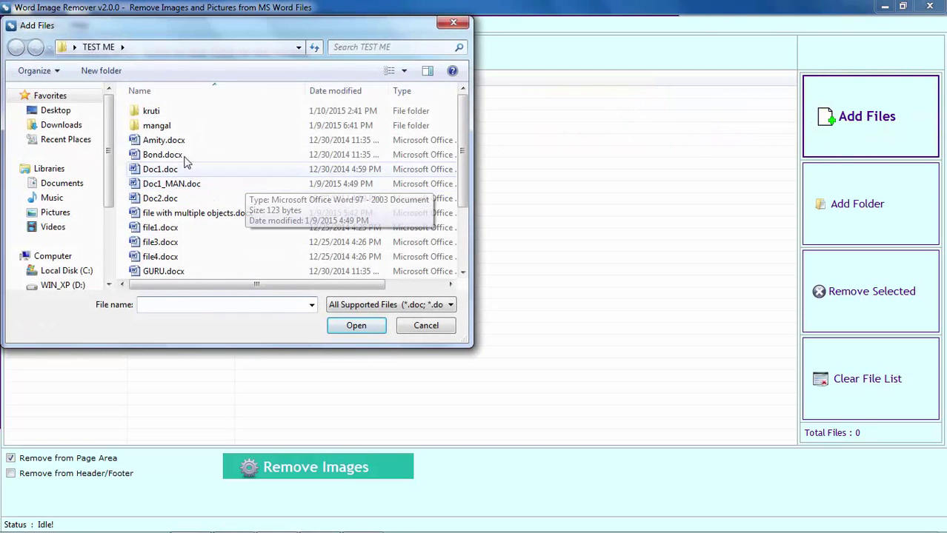
left_click(246, 194, "ctrl")
scroll(243, 196, "down", 2)
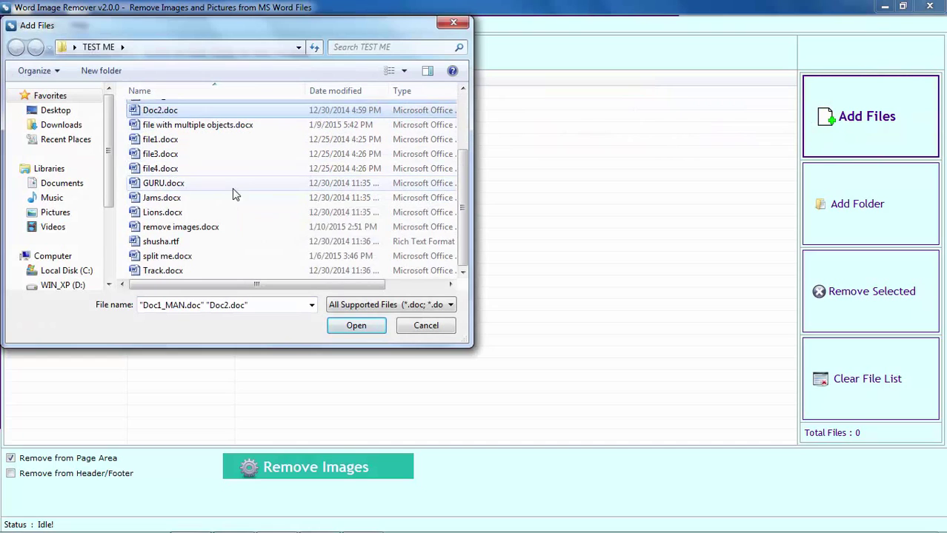
left_click(202, 201)
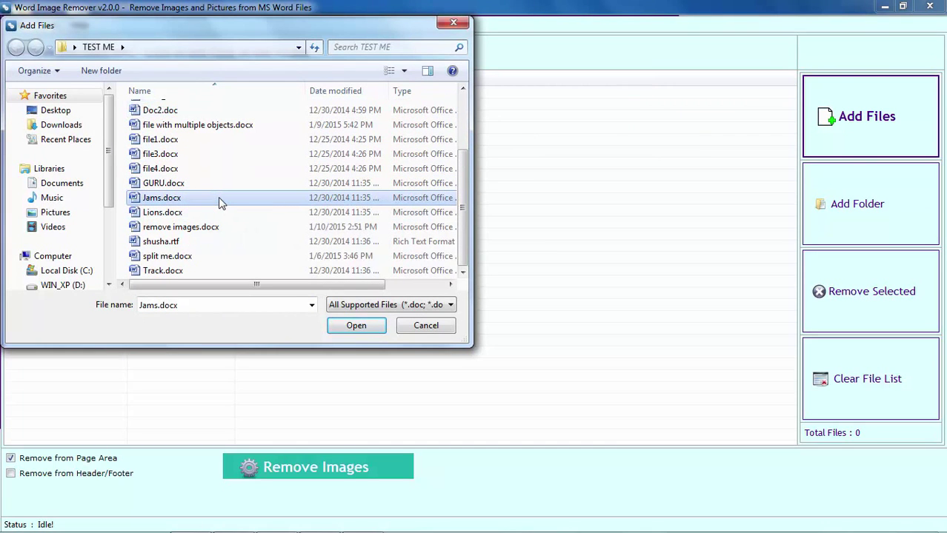
key("ctrl+a")
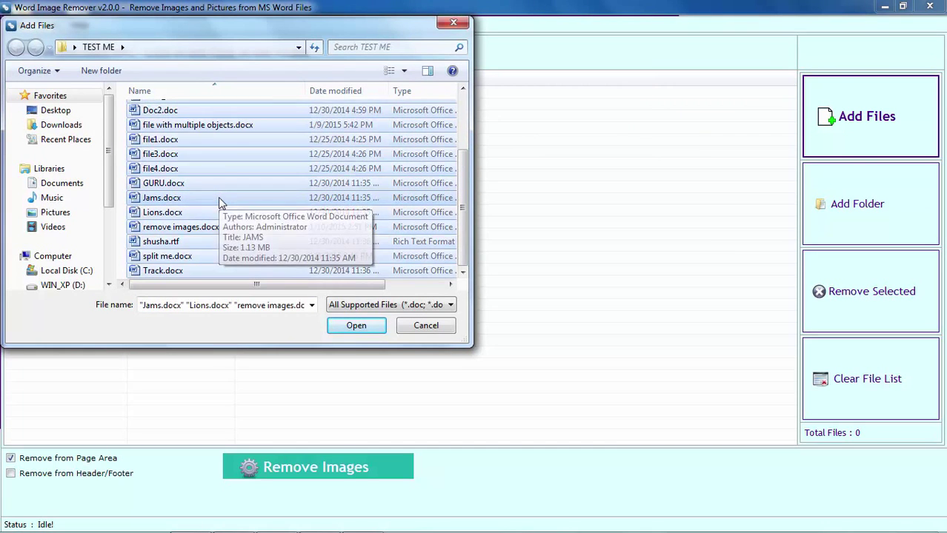
left_click(356, 327)
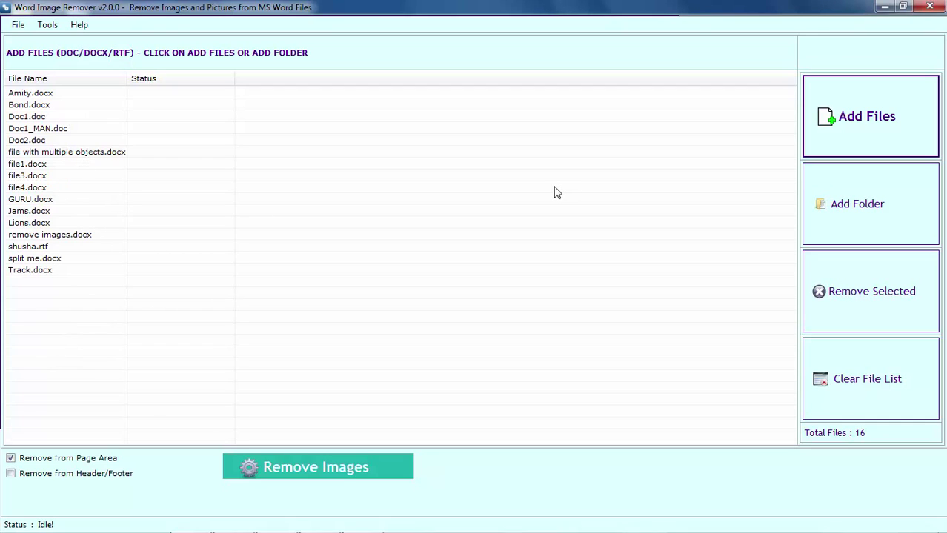
- Clear all files from the file list
left_click(127, 153)
left_click(84, 129)
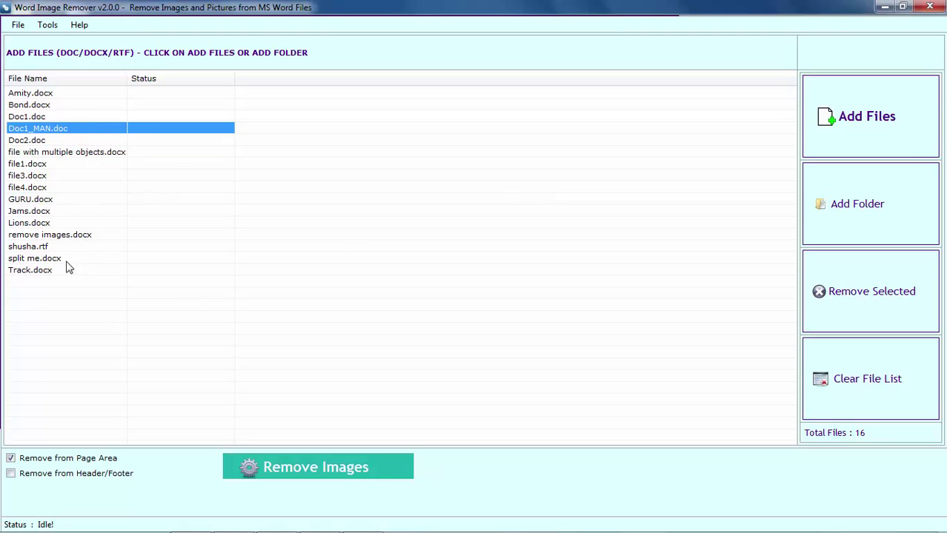
left_click(47, 246)
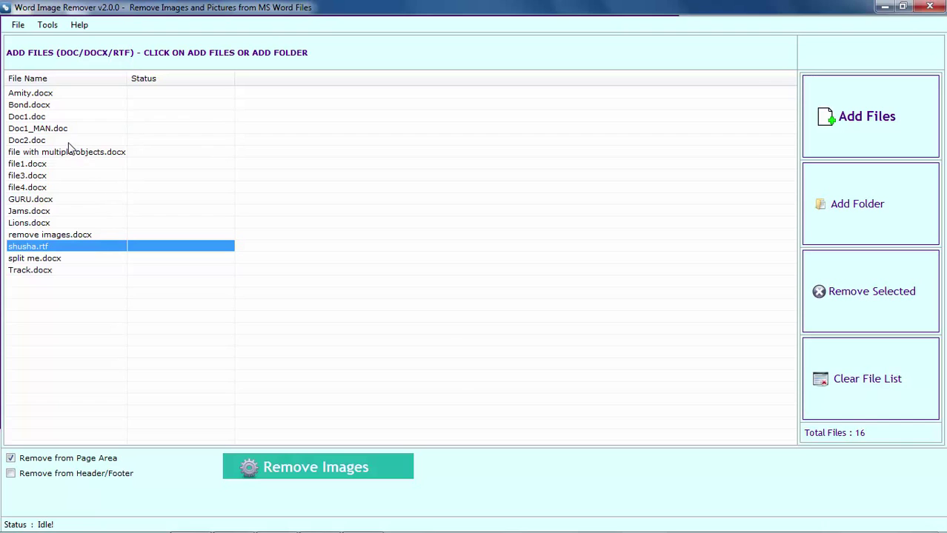
left_click(896, 391)
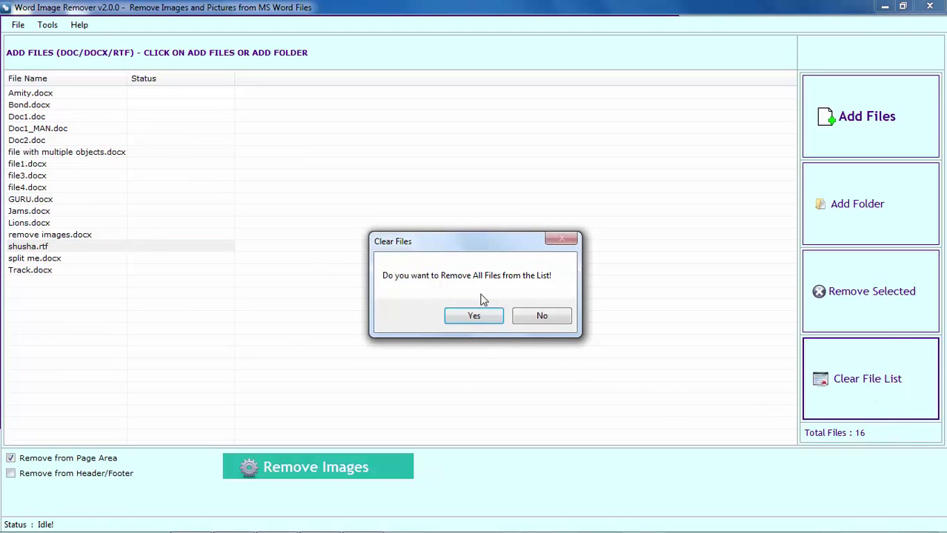
left_click(474, 317)
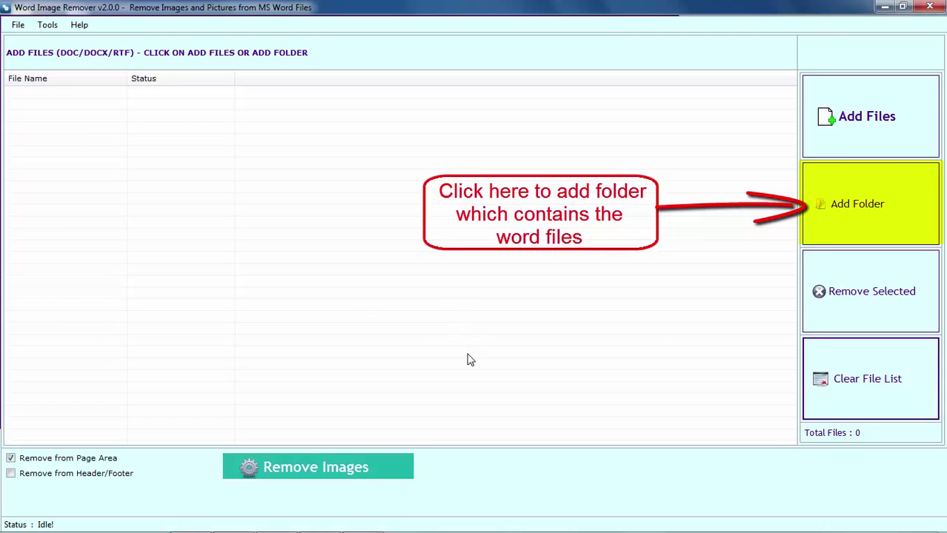
- Add the whole TEST ME folder from the desktop to the file list
left_click(861, 215)
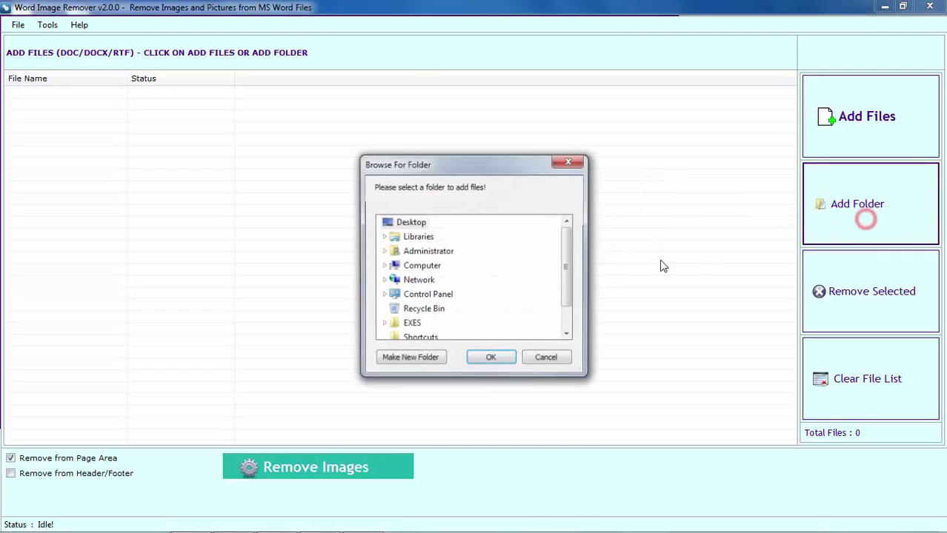
scroll(567, 263, "down", 1)
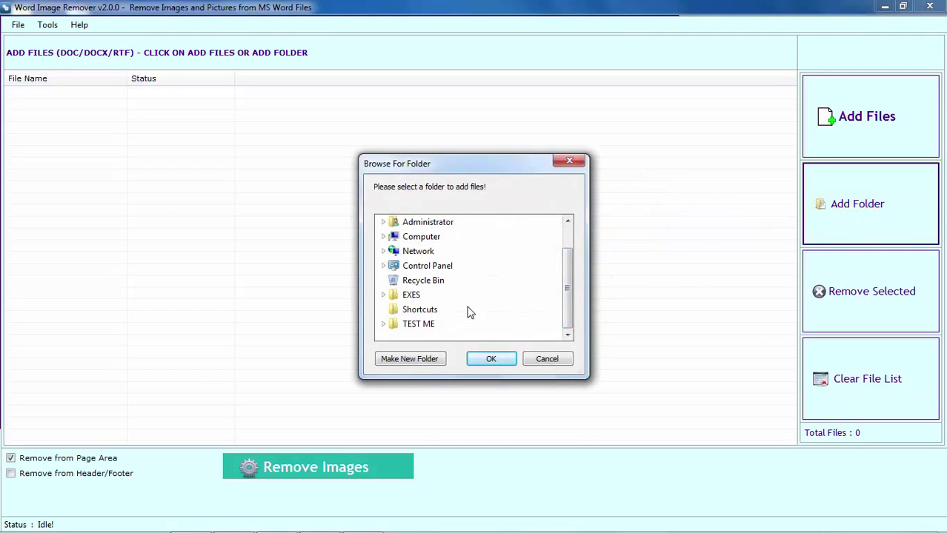
left_click(415, 325)
left_click(488, 361)
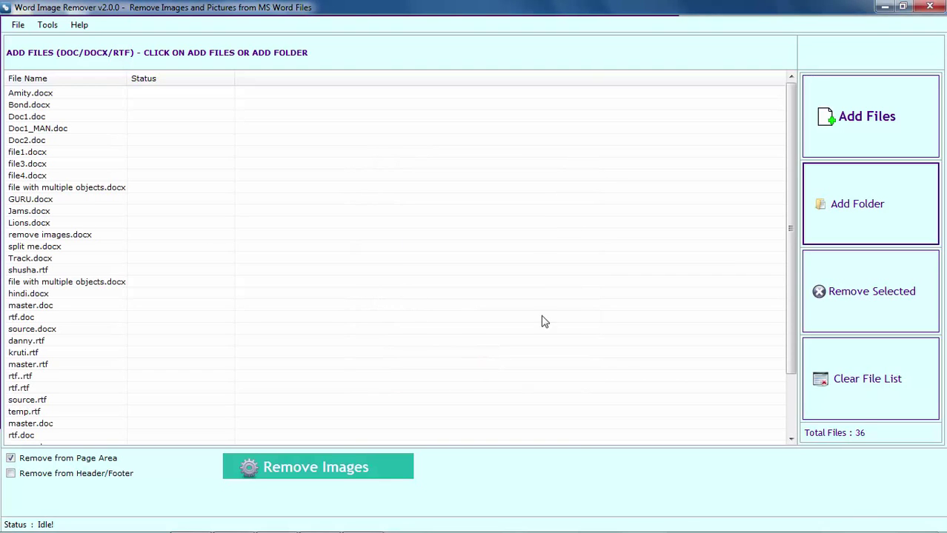
- Remove Doc1.doc, file3.docx, Jams.docx and the second master.doc from the file list
left_click_drag(790, 320, 786, 298)
left_click(42, 425)
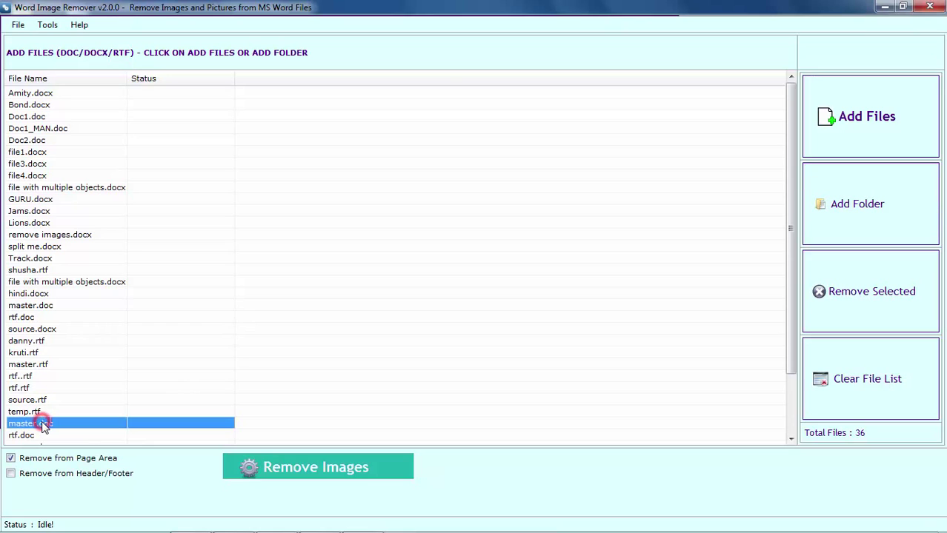
left_click(48, 214, "ctrl")
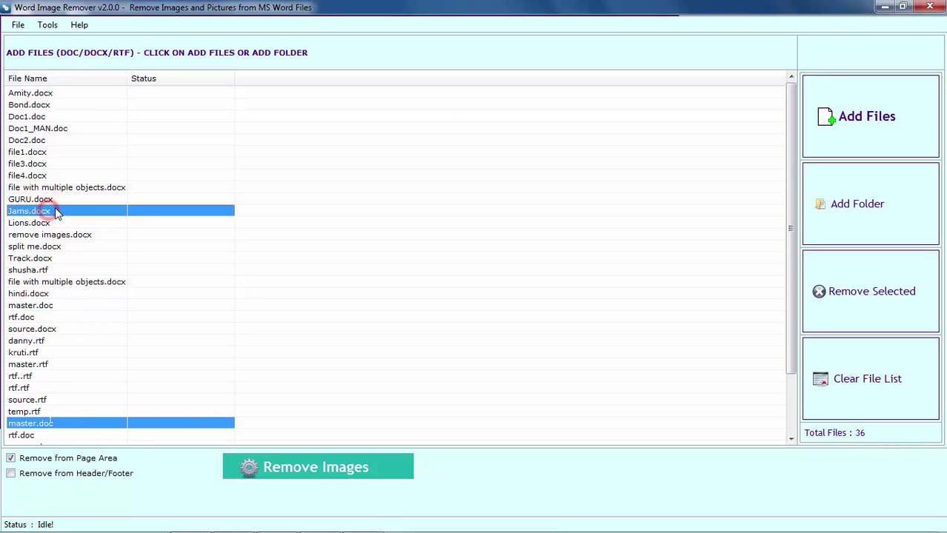
left_click(52, 166, "ctrl")
left_click(47, 117, "ctrl")
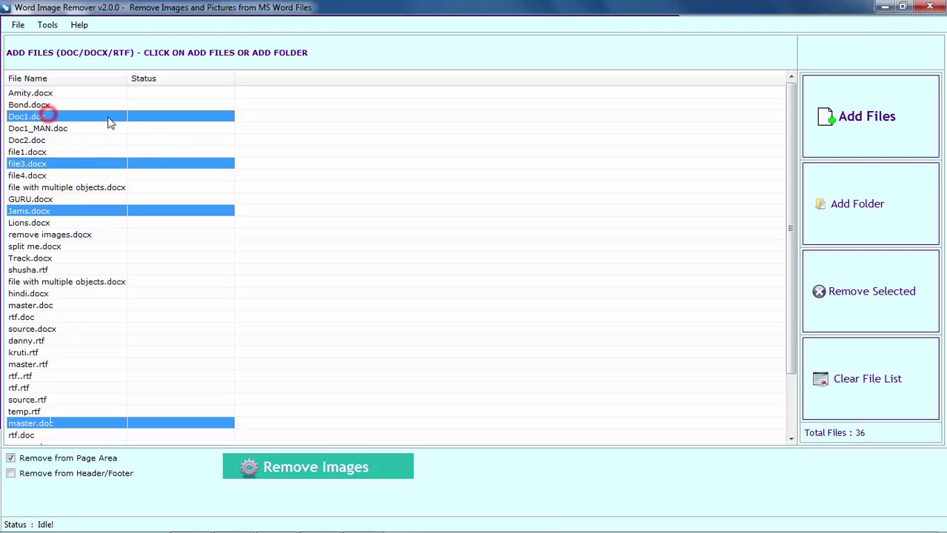
left_click(868, 307)
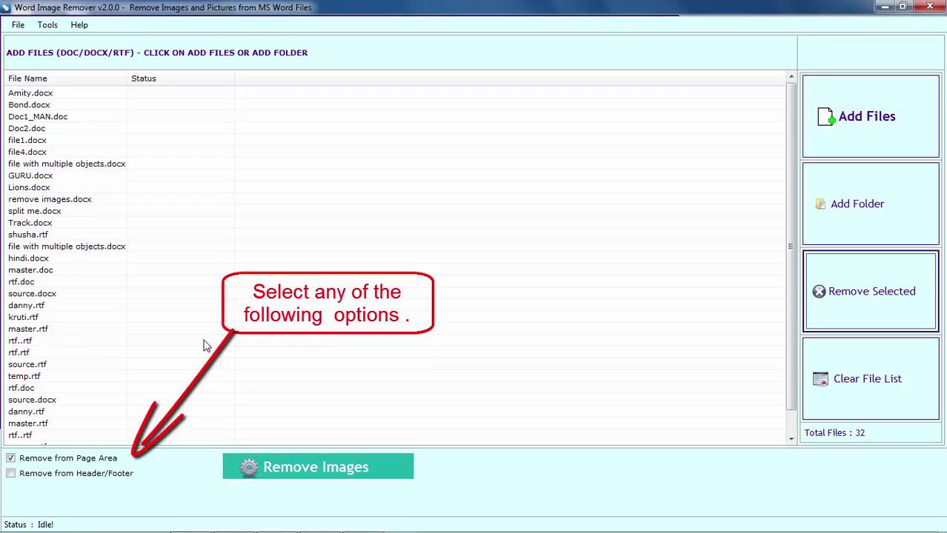
- Enable image removal from the header/footer as well and open the output folder options for the removal
left_click(48, 476)
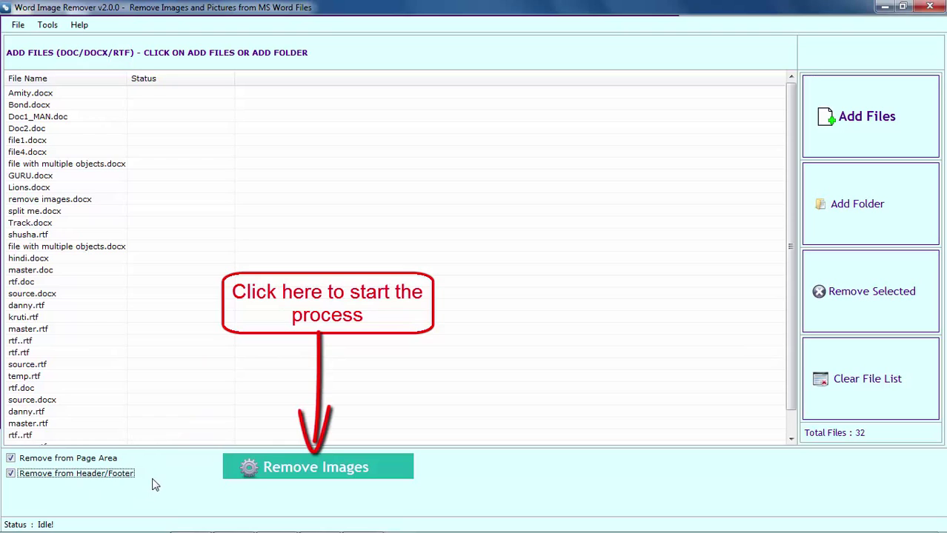
left_click(317, 474)
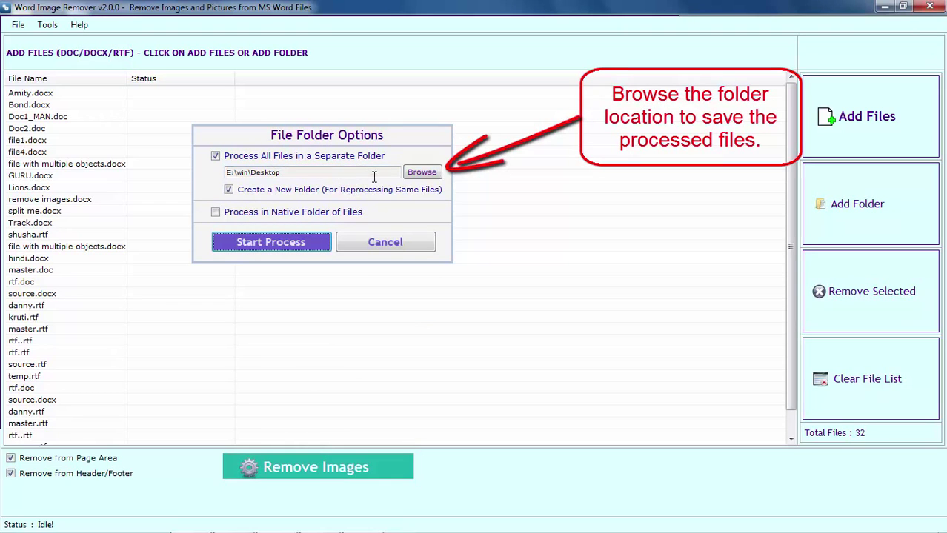
- Set a new desktop folder named "removed image files" as the output location and start processing the files
left_click(423, 173)
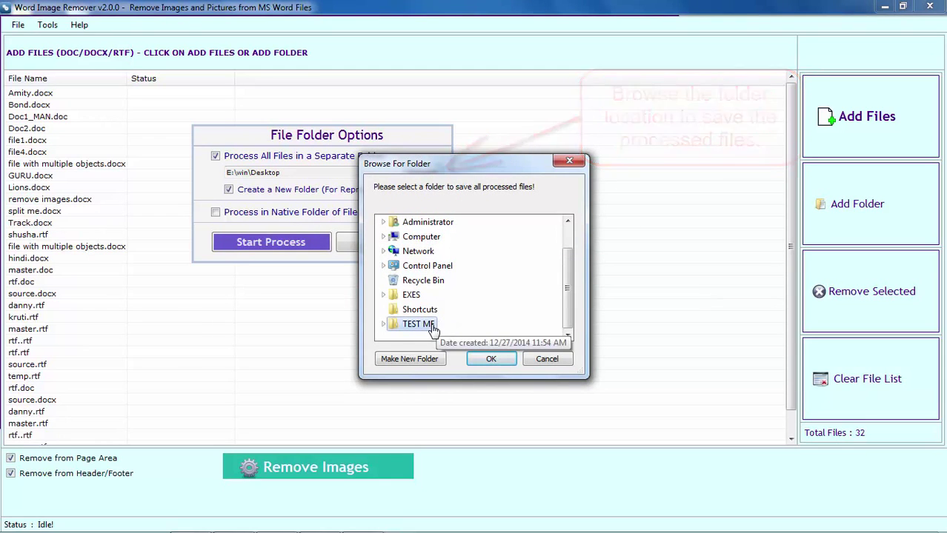
left_click_drag(566, 300, 567, 279)
left_click(411, 222)
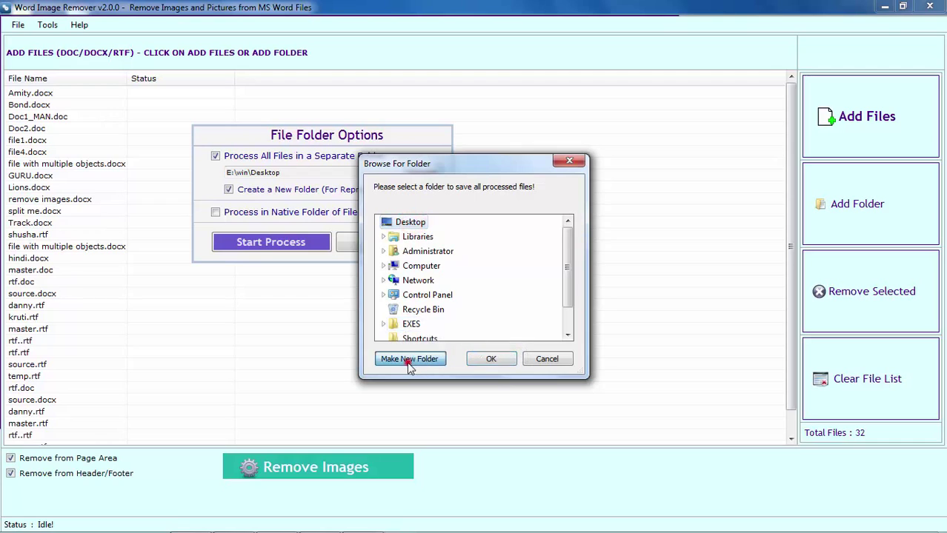
left_click(410, 358)
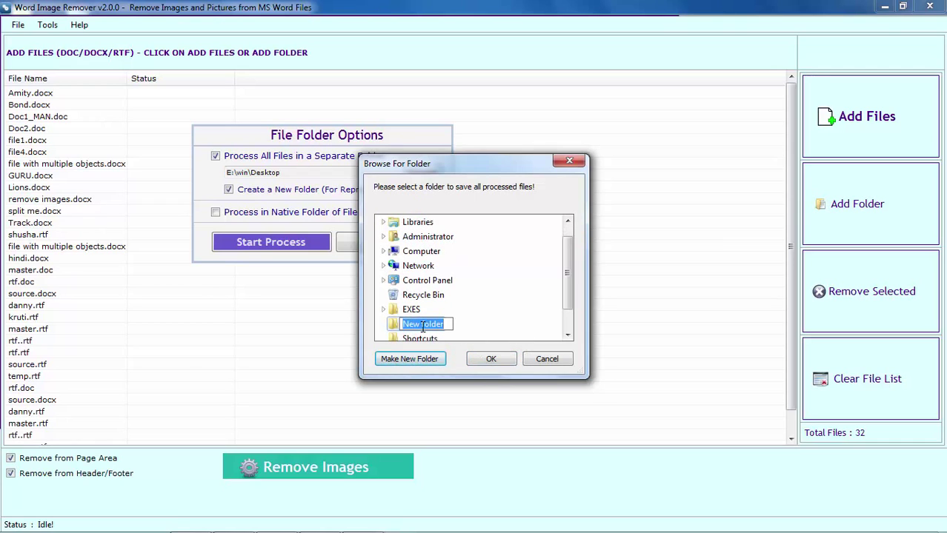
type("removed image")
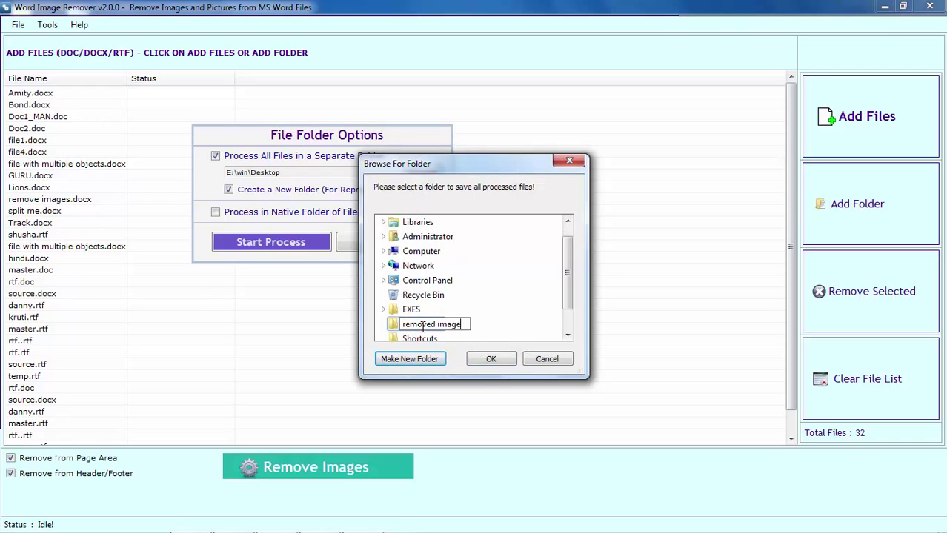
type(" files")
left_click(491, 360)
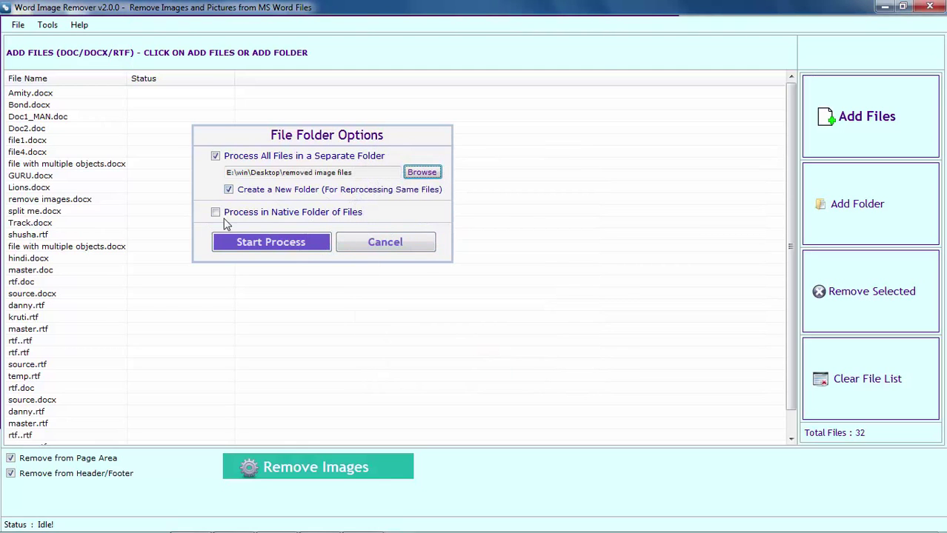
left_click(295, 243)
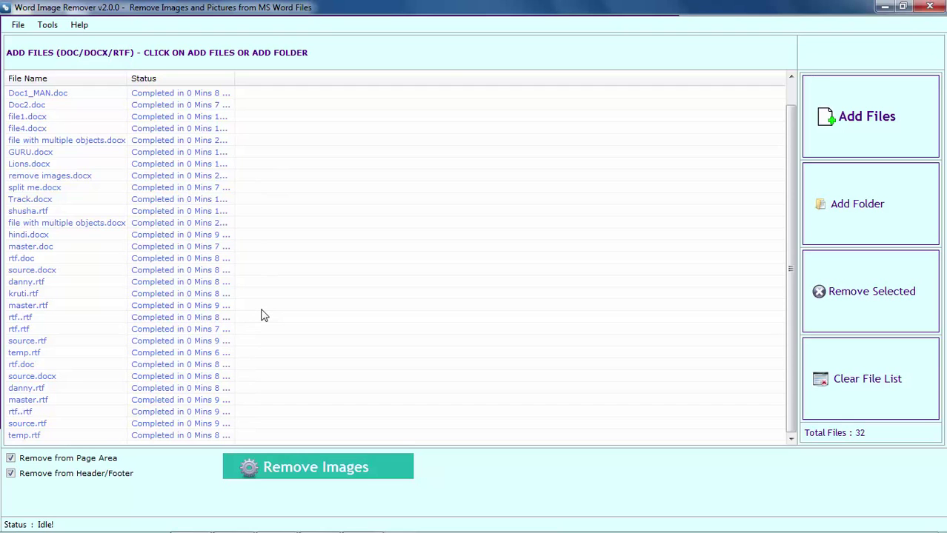
- Open the dated subfolder in the desktop folder "removed image files" and view the processed files beside the remover window
left_click(903, 7)
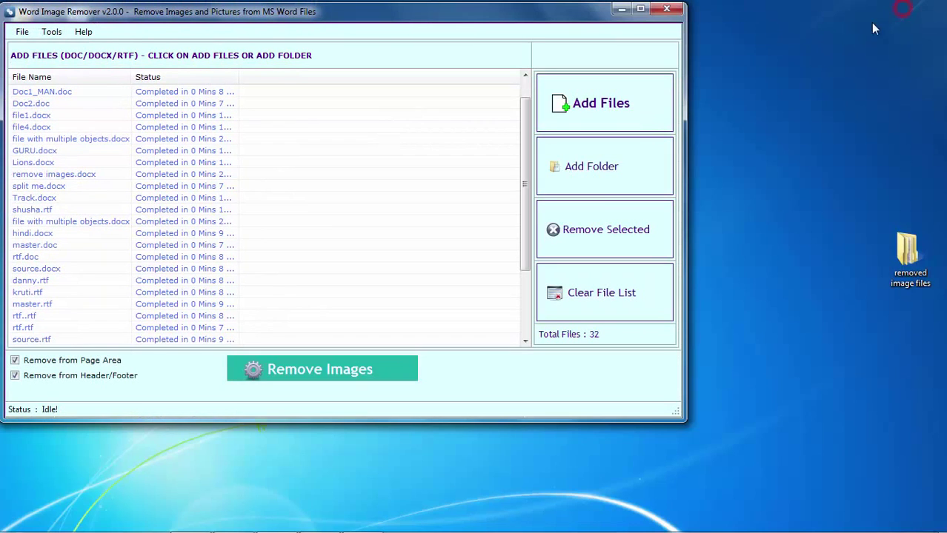
double_click(911, 255)
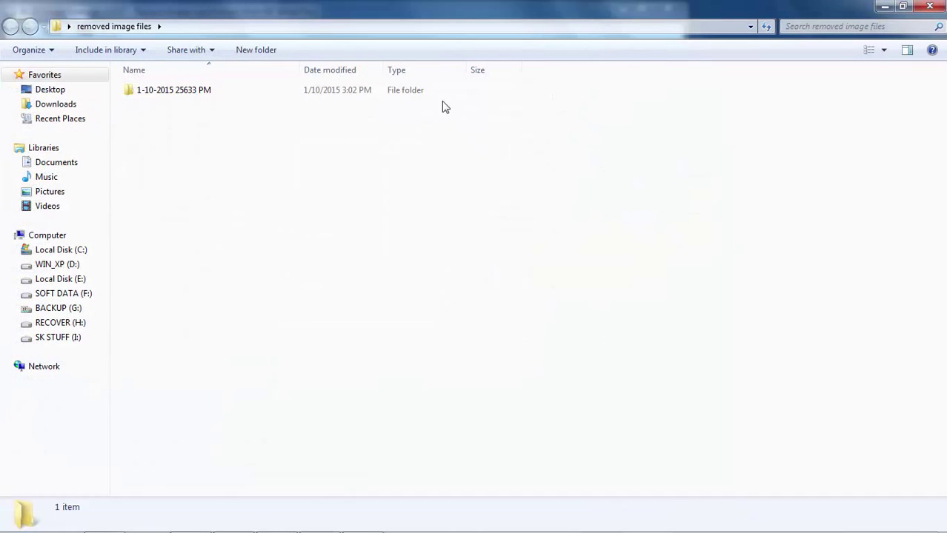
double_click(373, 92)
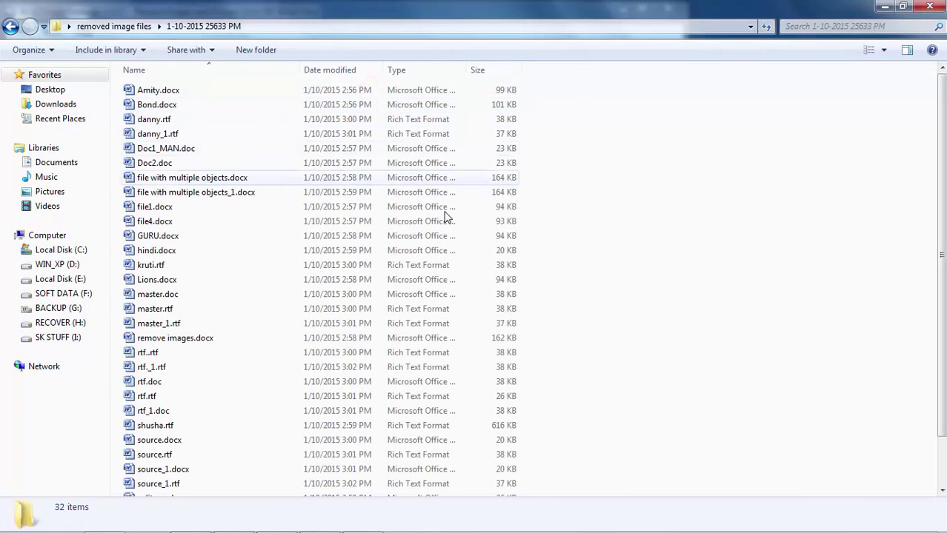
scroll(512, 268, "down", 1)
scroll(521, 275, "up", 1)
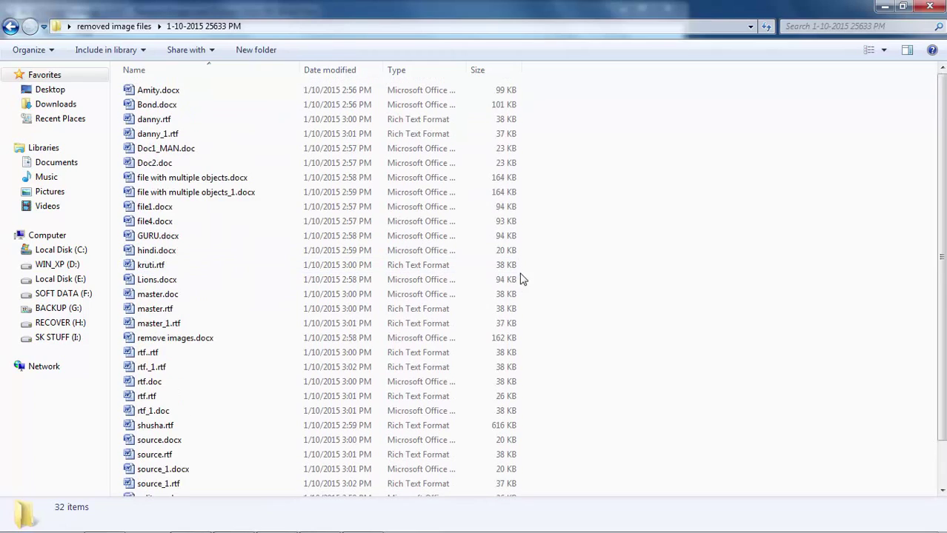
left_click(903, 6)
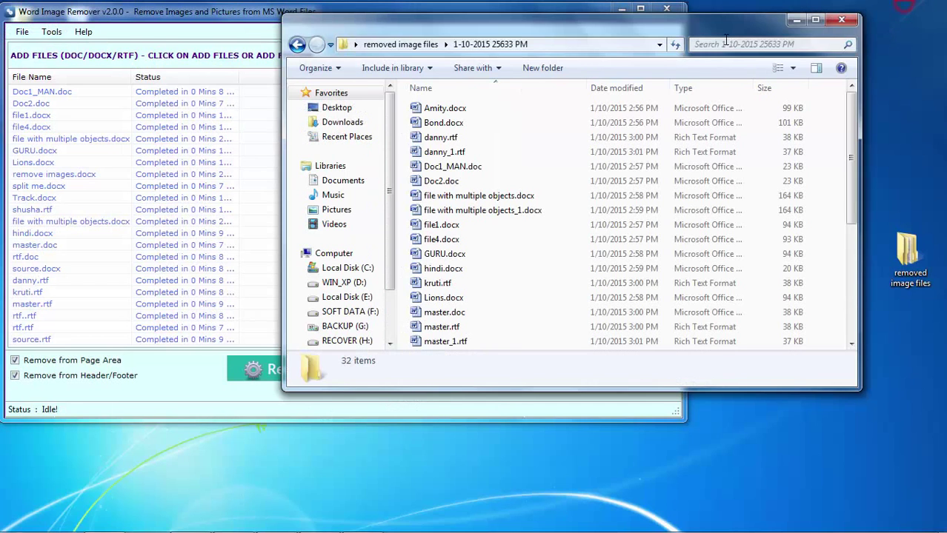
left_click_drag(680, 29, 755, 31)
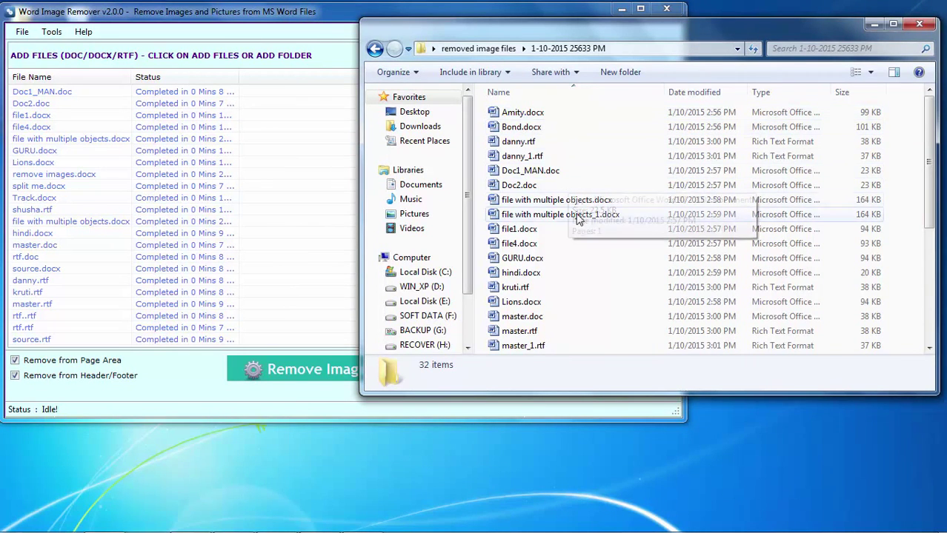
- Open the processed file remove images.docx in Microsoft Word and look through its pages for remaining images
scroll(591, 229, "down", 1)
scroll(588, 231, "down", 2)
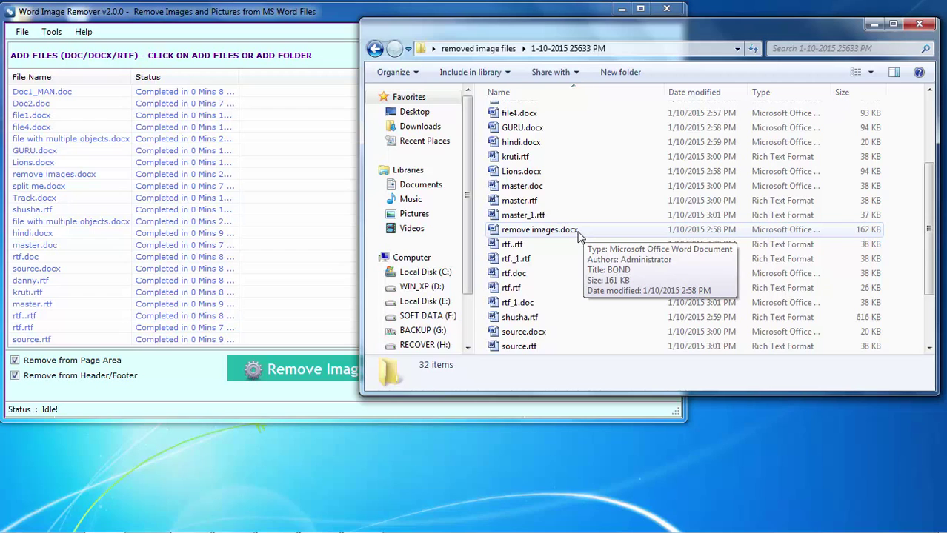
double_click(576, 232)
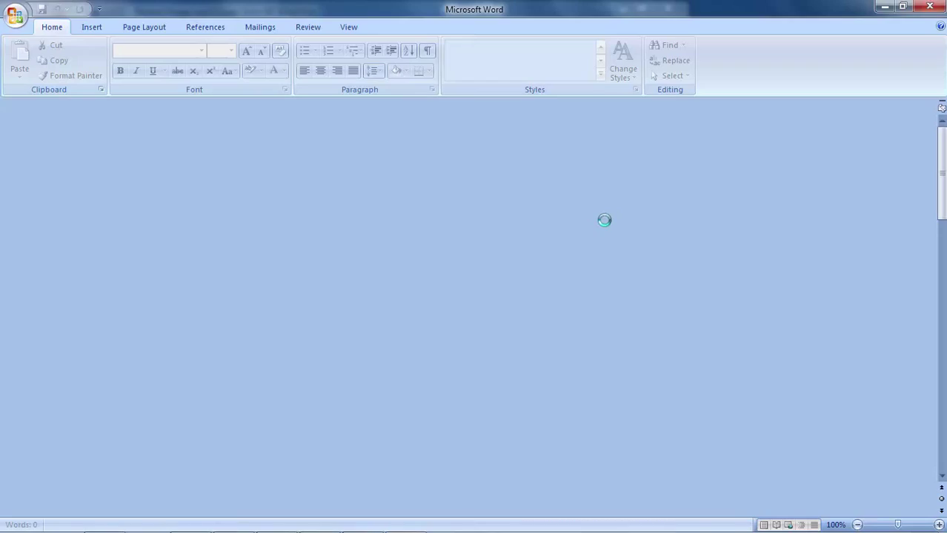
scroll(736, 182, "down", 3)
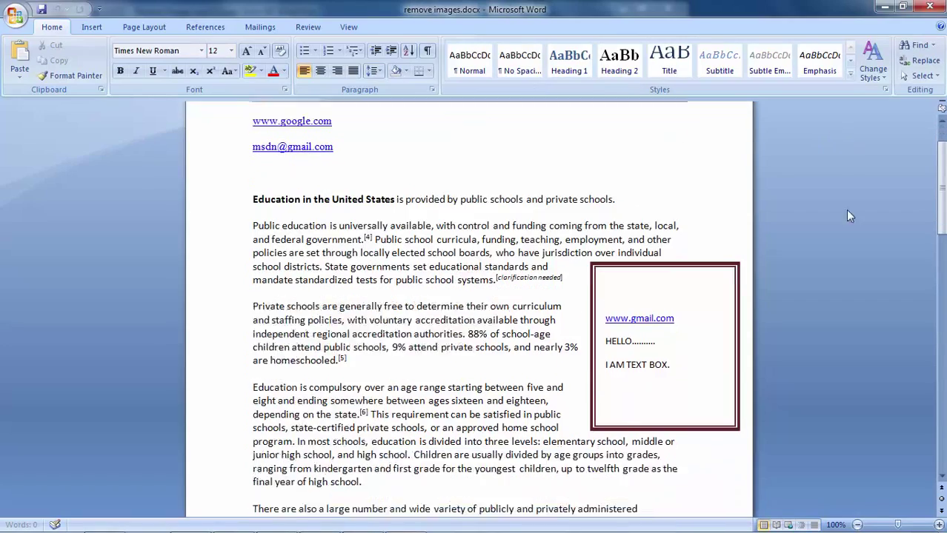
left_click_drag(940, 199, 941, 370)
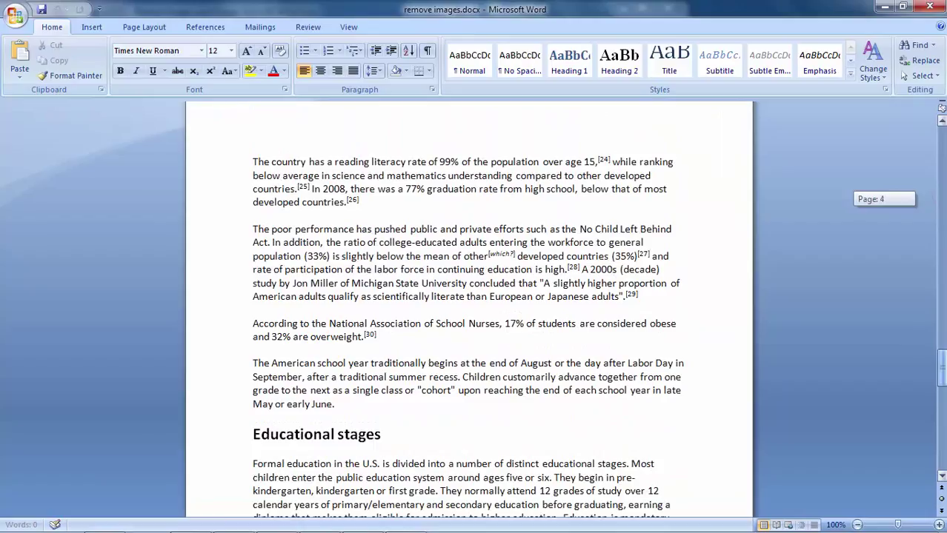
- Reduce the processed document's window and open the source remove images.docx from the Word Image Remover file list
left_click(902, 6)
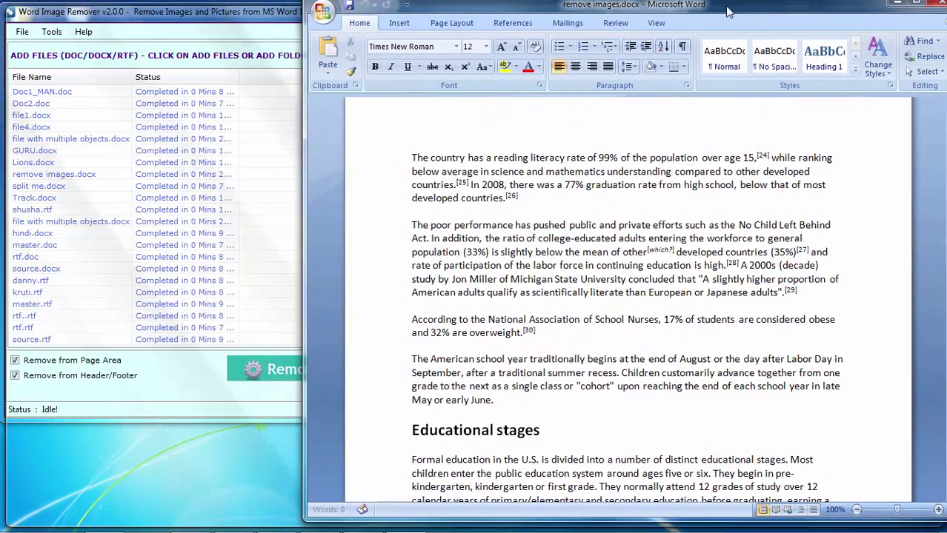
double_click(806, 9)
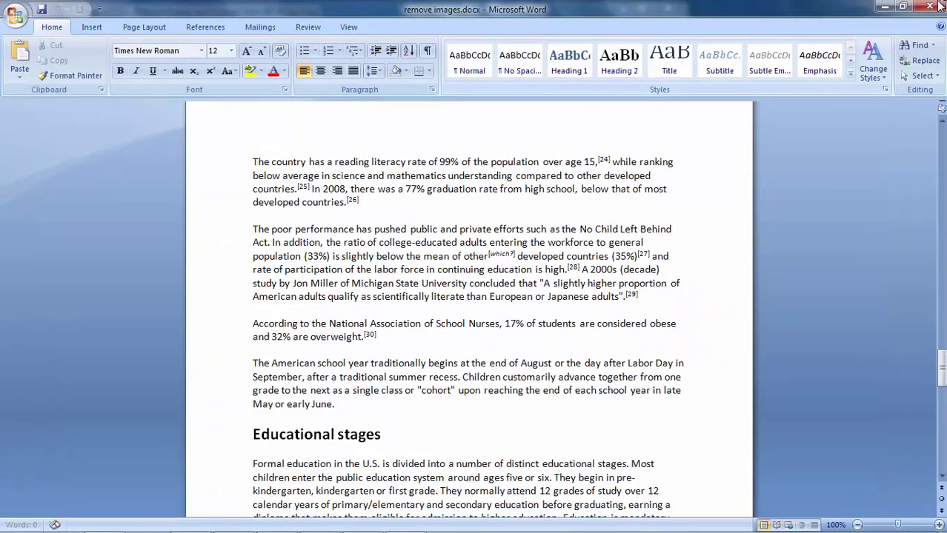
left_click(902, 6)
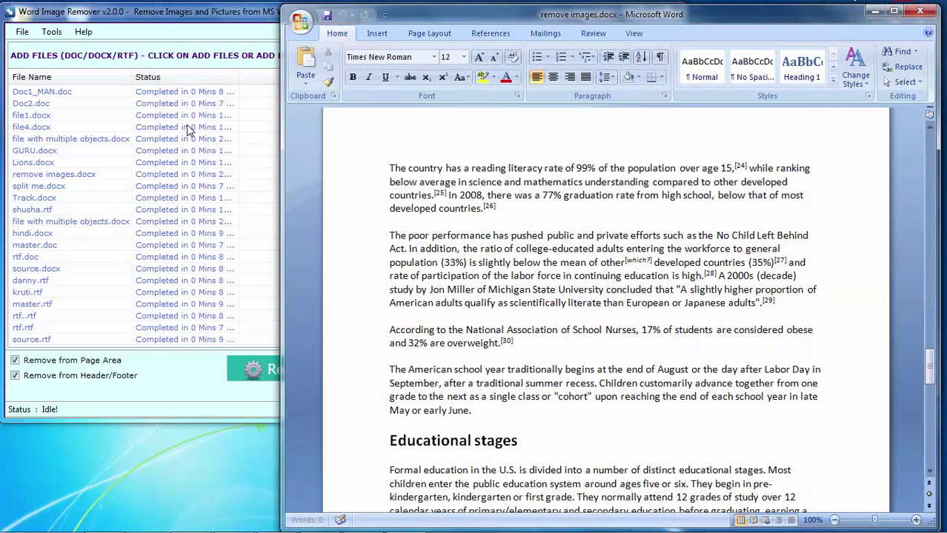
left_click(141, 176)
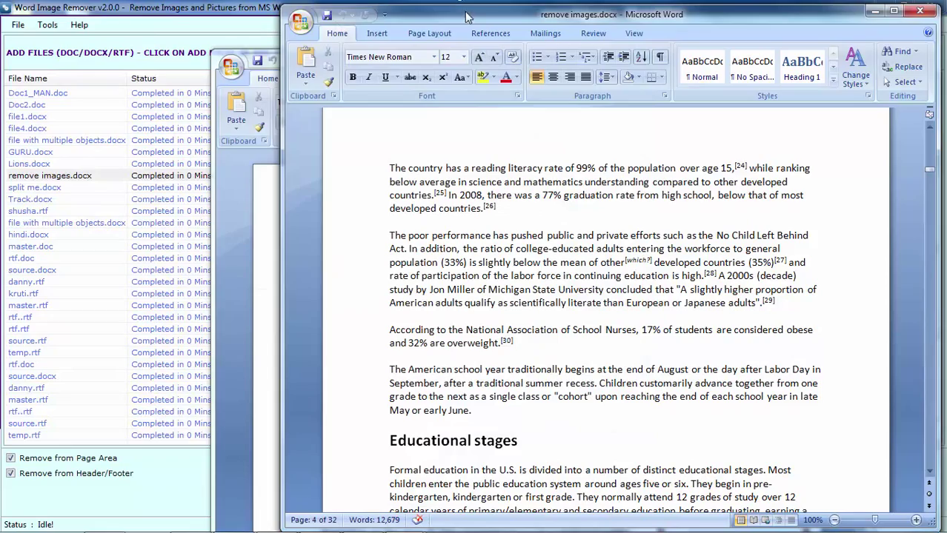
- Arrange the source and processed remove images.docx windows side by side and look through the source's pages for its images
left_click_drag(335, 22, 415, 35)
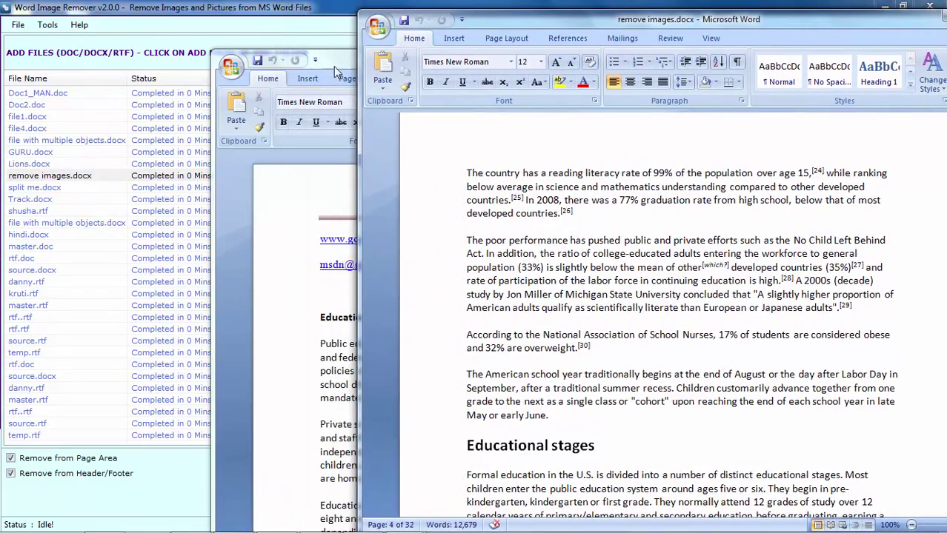
left_click_drag(335, 69, 134, 25)
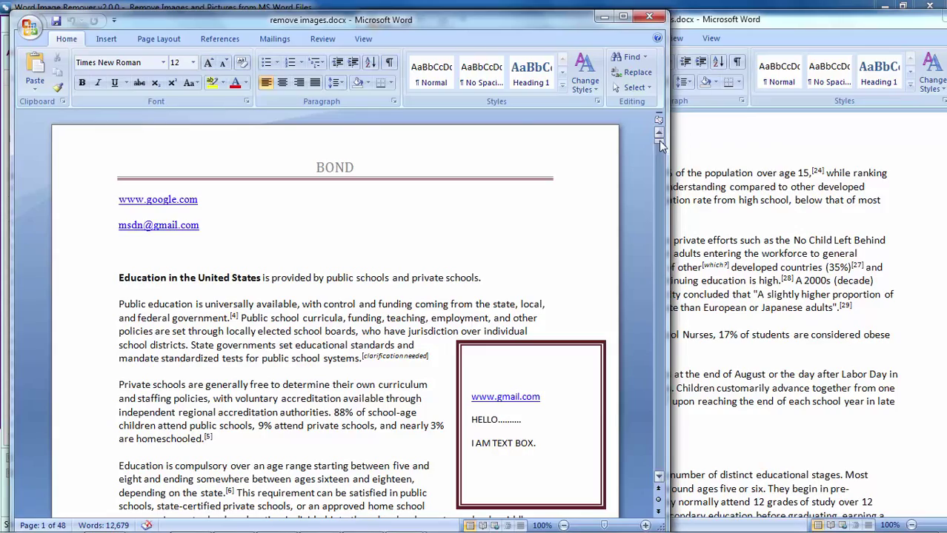
left_click_drag(659, 140, 642, 261)
left_click_drag(642, 297, 659, 444)
- Bring the processed remove images.docx forward and look through it to its last page for remaining images
left_click(741, 253)
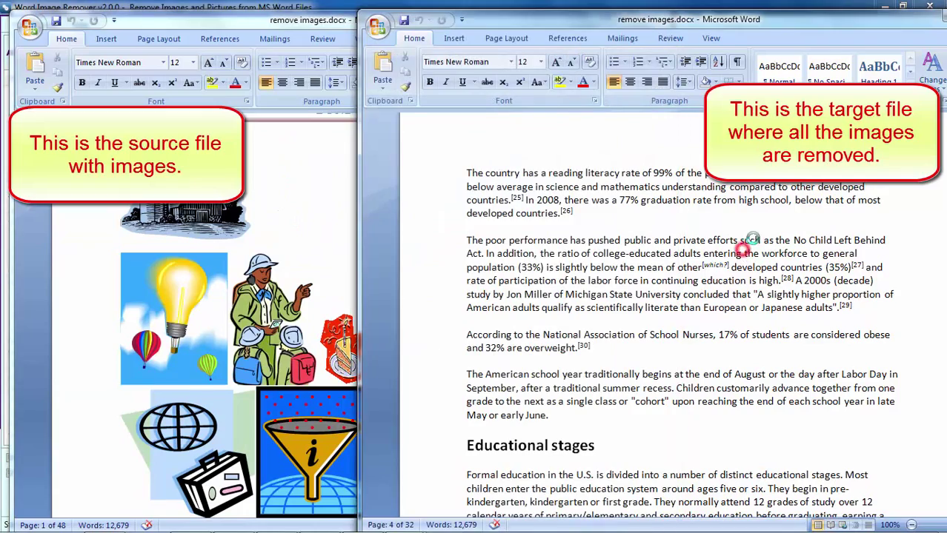
scroll(718, 204, "down", 2)
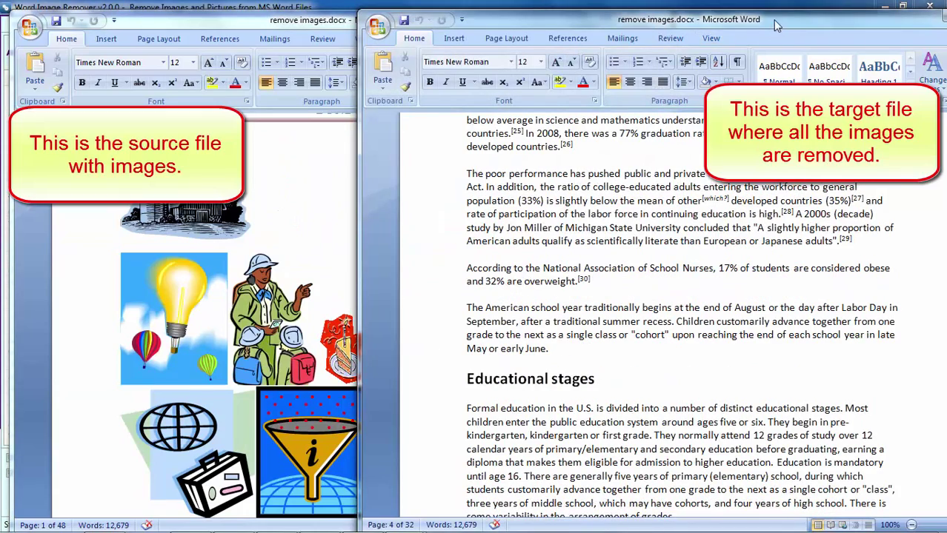
double_click(775, 25)
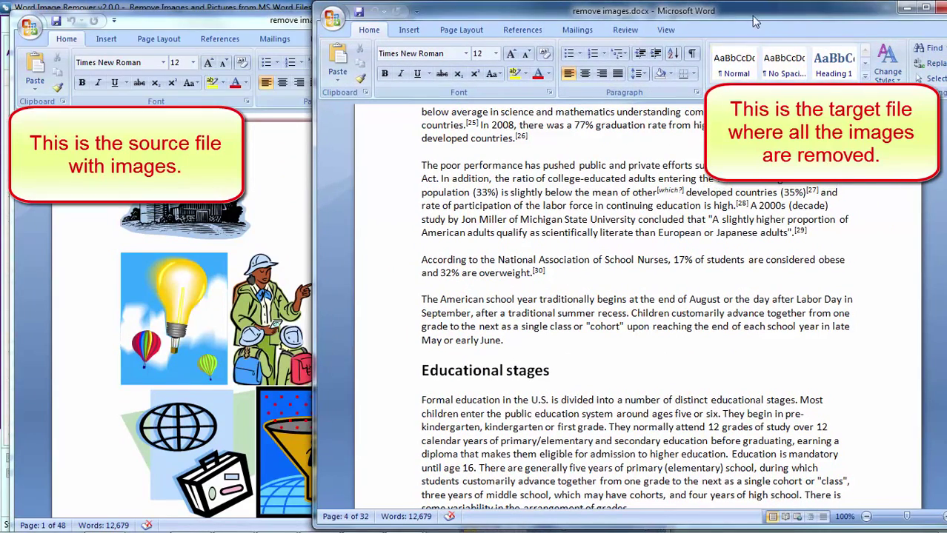
left_click_drag(750, 19, 655, 18)
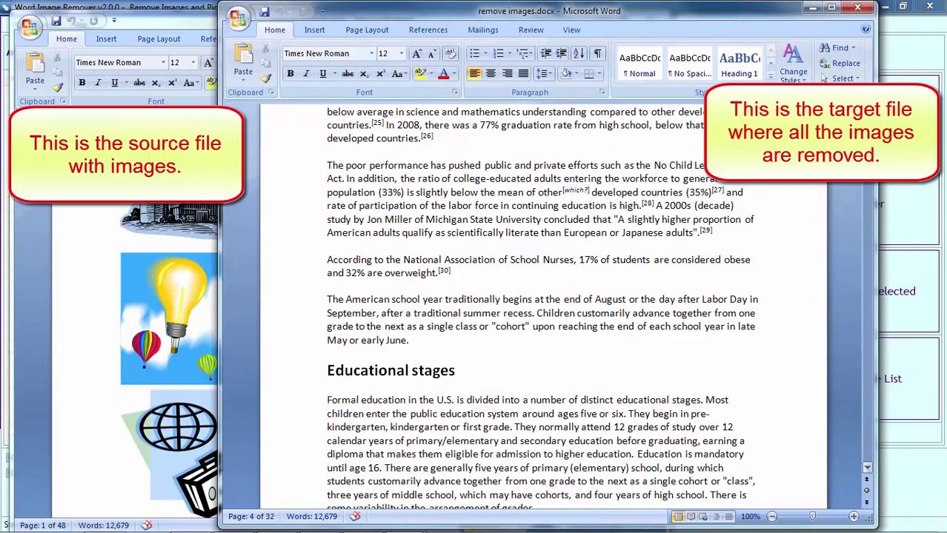
left_click_drag(868, 187, 828, 460)
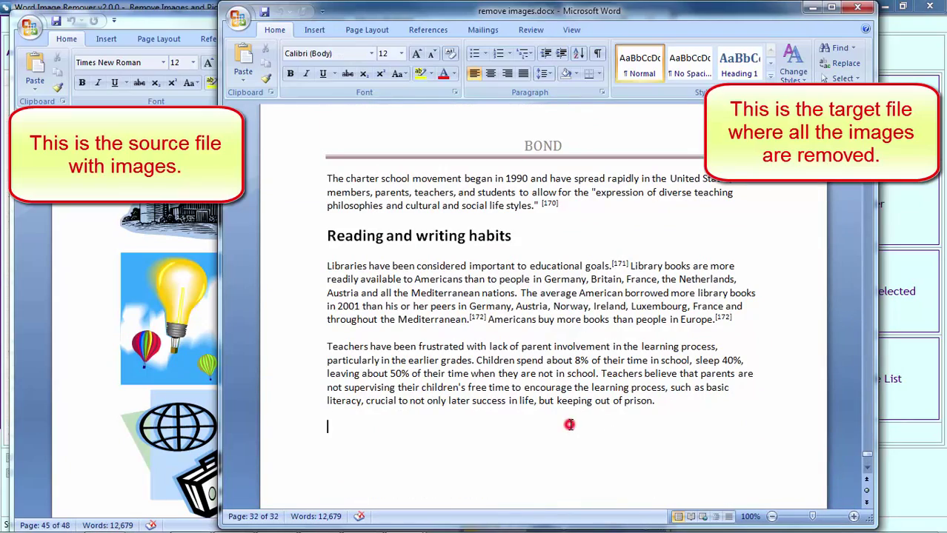
- Move the processed copy aside and compare its ending with the text and images after "Reading and writing habits" in the source document
left_click_drag(673, 15, 758, 11)
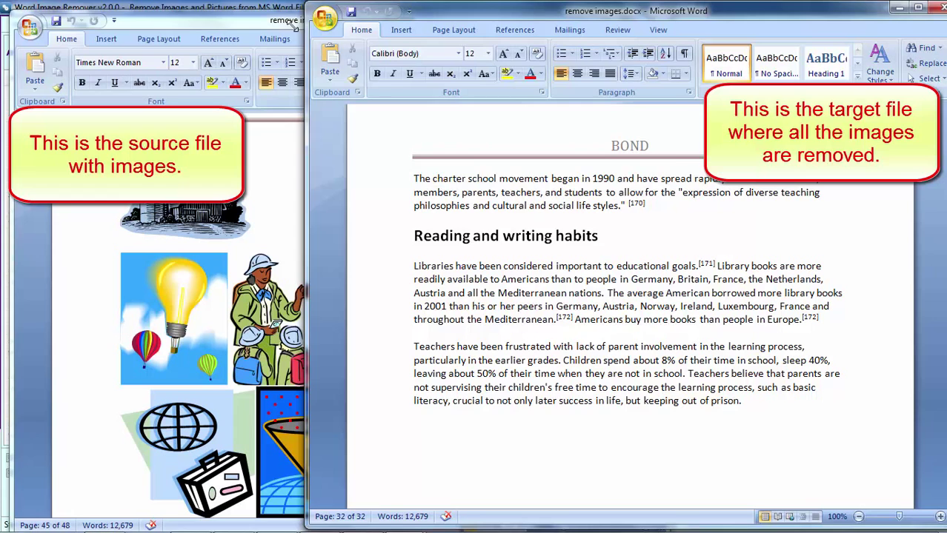
left_click(258, 24)
left_click_drag(657, 446, 658, 437)
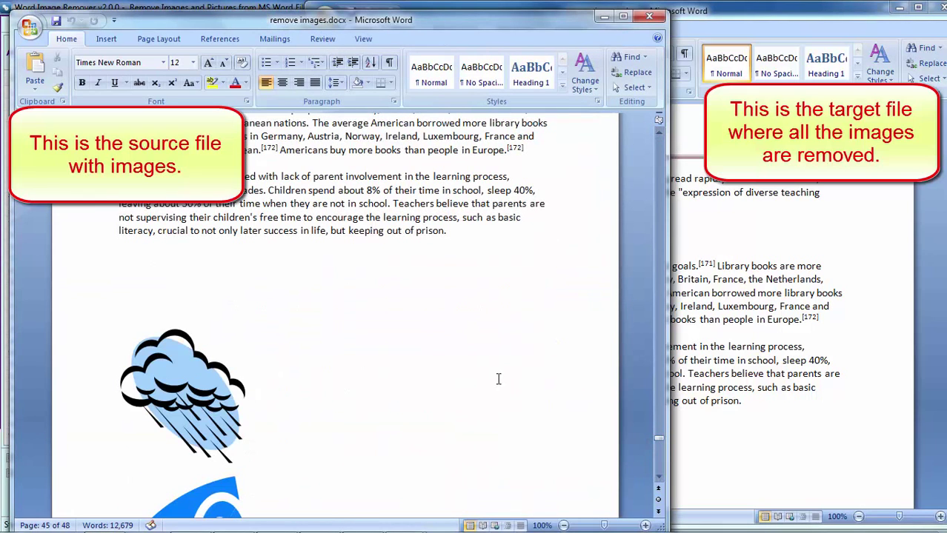
scroll(499, 380, "up", 2)
scroll(490, 344, "up", 3)
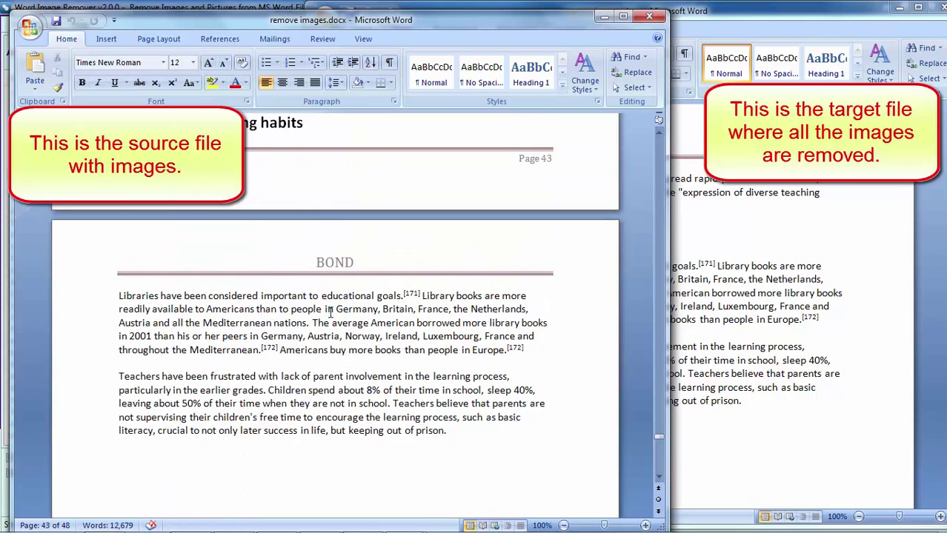
scroll(342, 374, "down", 7)
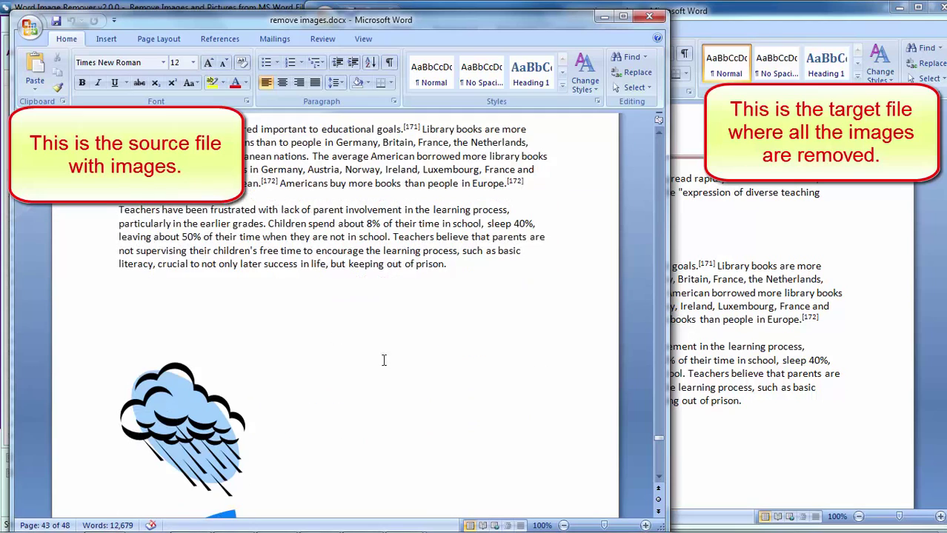